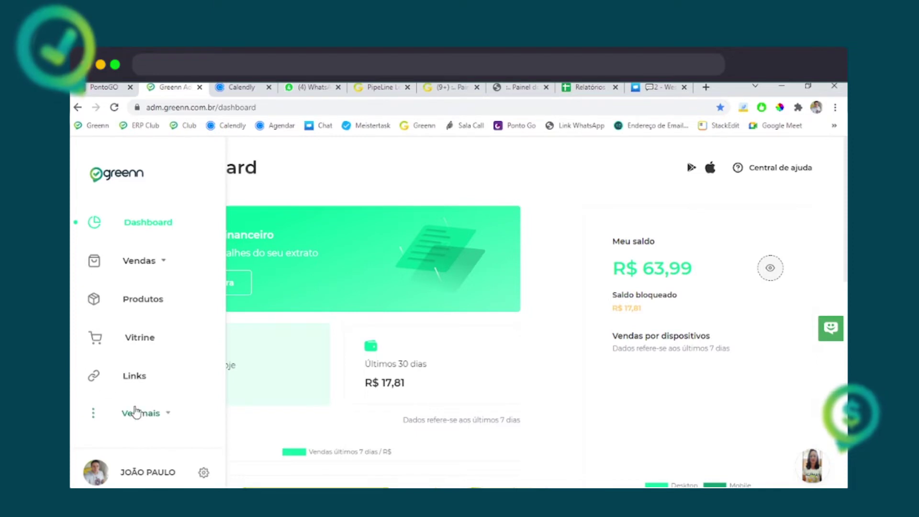
Open the discount coupons page and start a new coupon with the code GRENN2021.
left_click(146, 415)
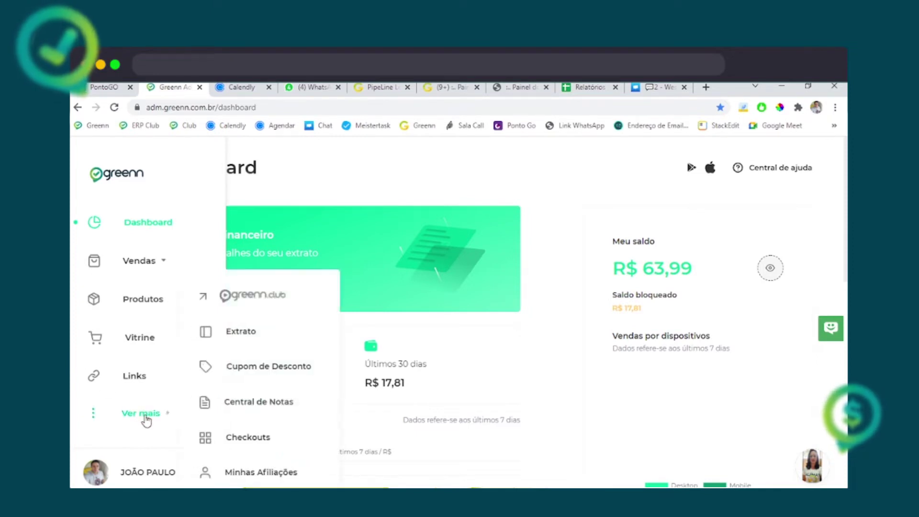
left_click(262, 369)
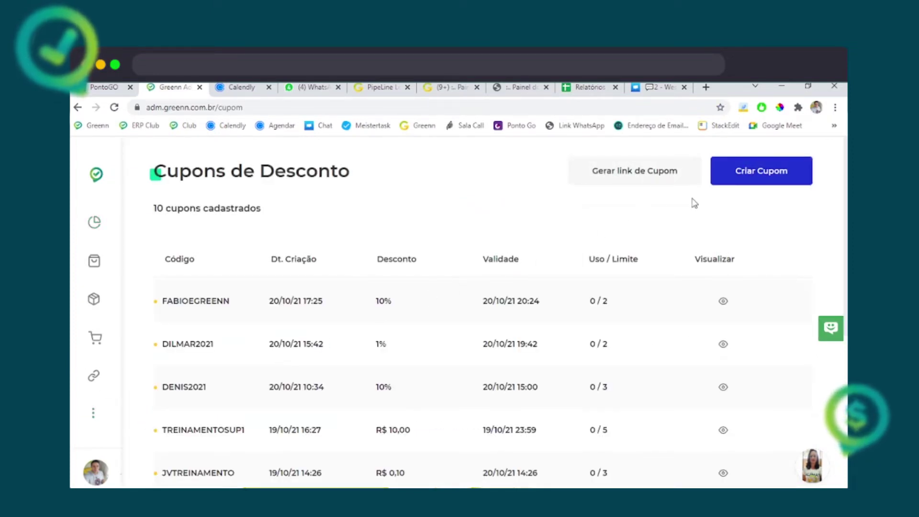
left_click(751, 176)
left_click(357, 246)
type("GRENN2021")
Keep the coupon type as Porcentagem and set its discount to 10%.
left_click(335, 302)
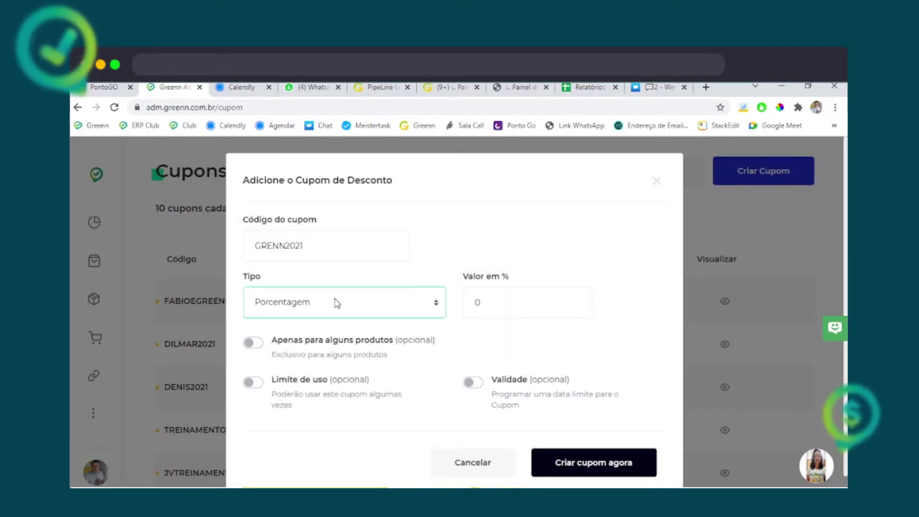
double_click(513, 289)
type("10")
Change the coupon type to Valor and set the discount to R$ 10,00.
left_click(440, 307)
left_click(345, 336)
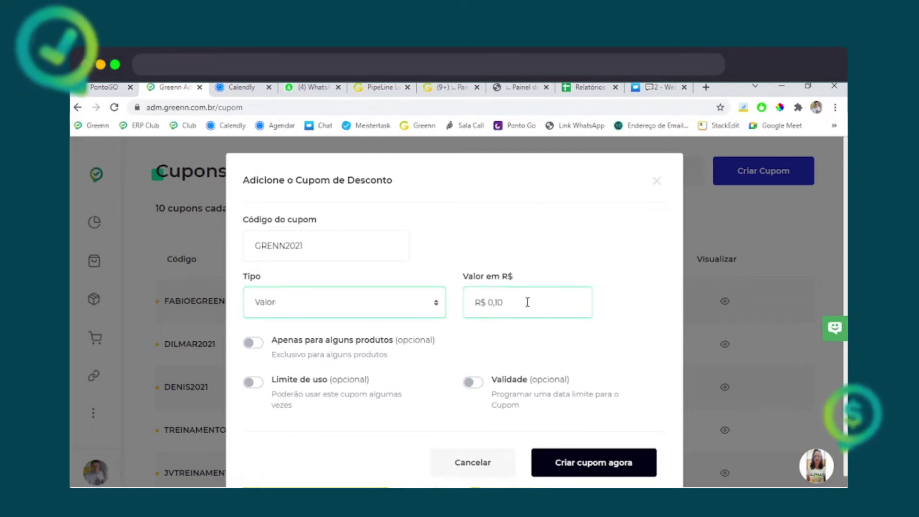
left_click_drag(527, 302, 434, 305)
type("10,0")
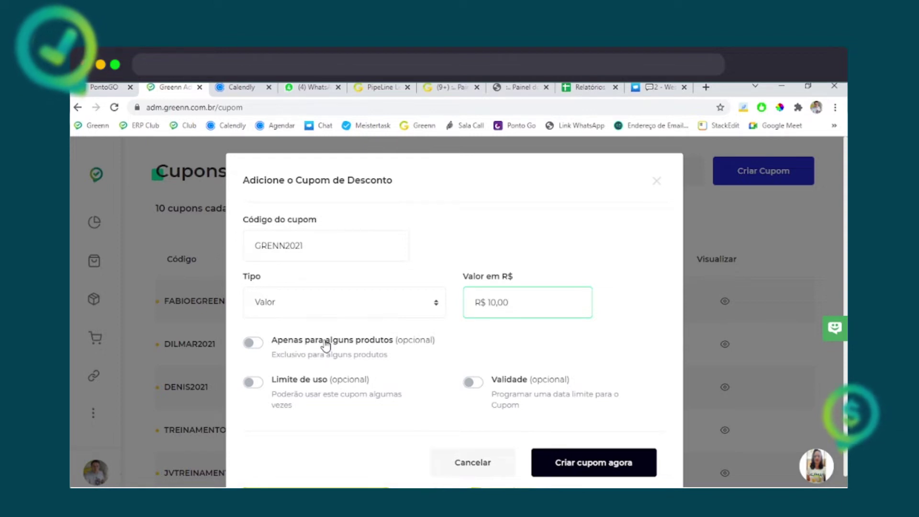
Try restricting the coupon to certain products with a search for "comu", and switch the restriction off again.
left_click(251, 343)
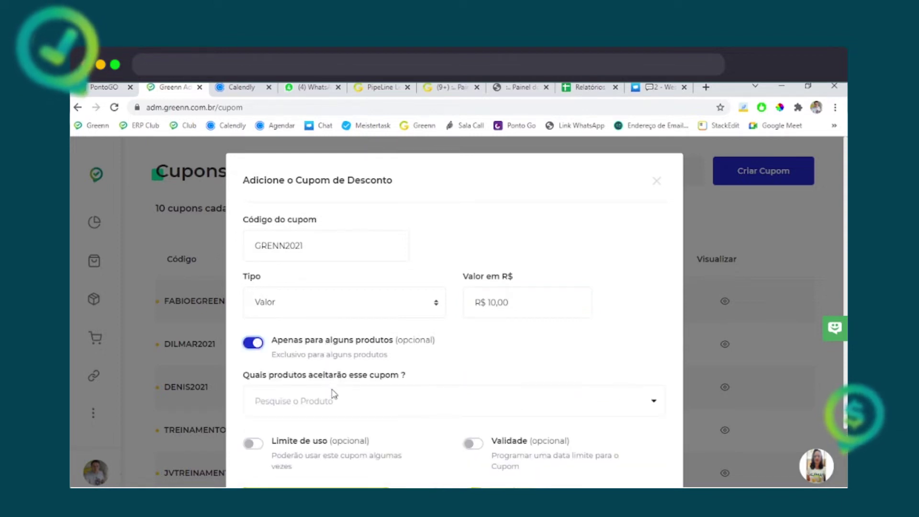
left_click(327, 408)
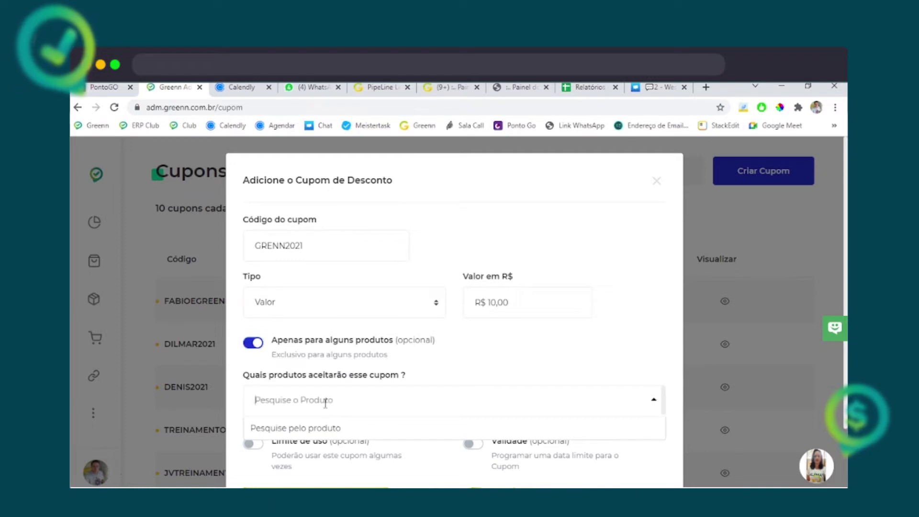
type("comu")
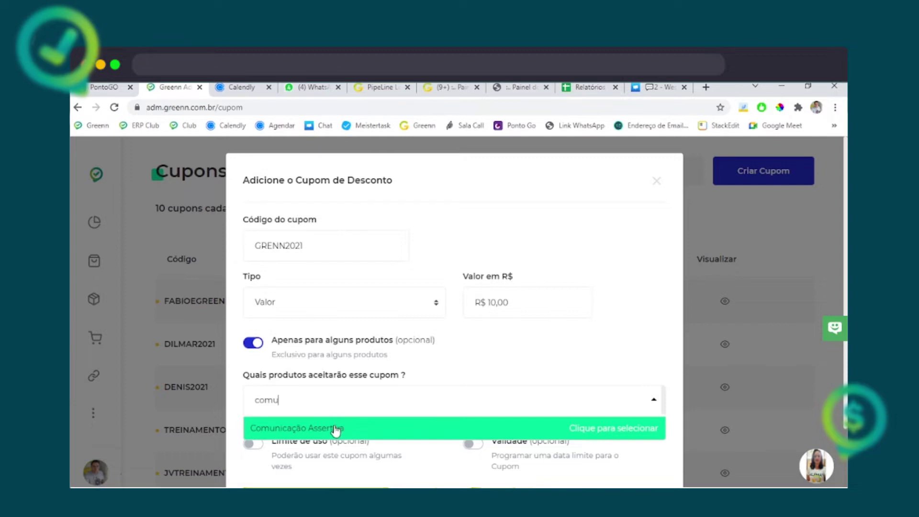
key("BackSpace")
key("BackSpace")
key("BackSpace")
key("BackSpace")
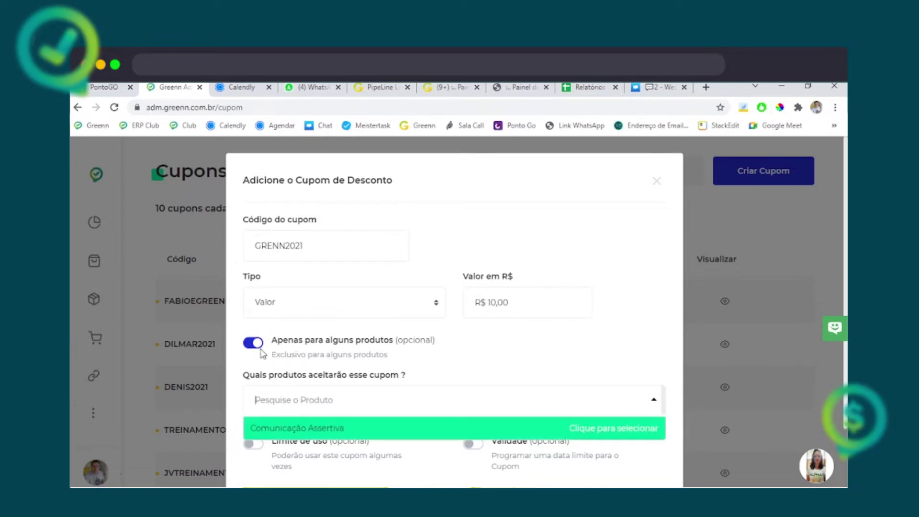
left_click(255, 344)
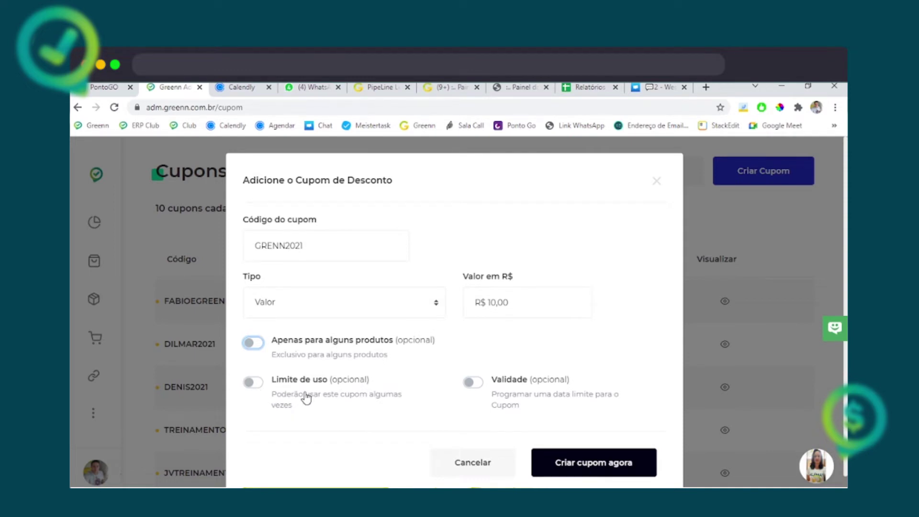
Limit the coupon's use to a quantity of 10 and set its expiry to 21/10/2021 21:29.
left_click(253, 382)
left_click(291, 445)
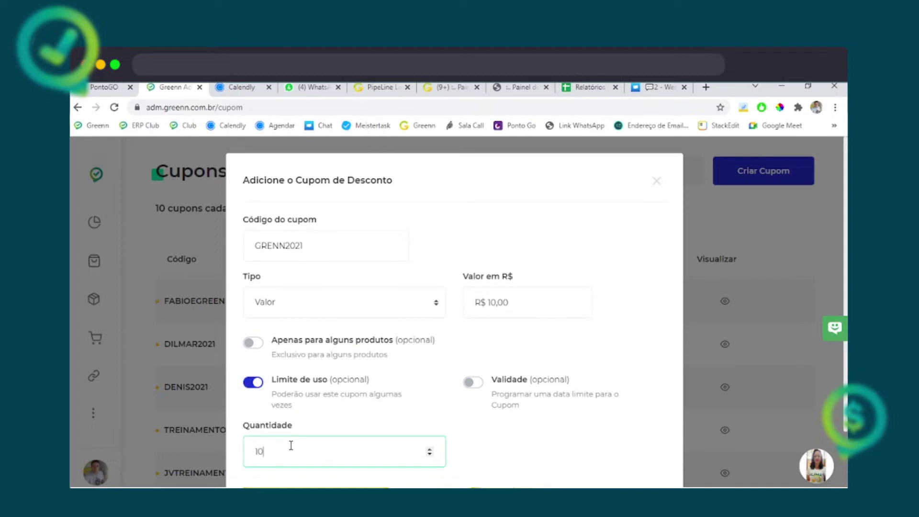
left_click(473, 383)
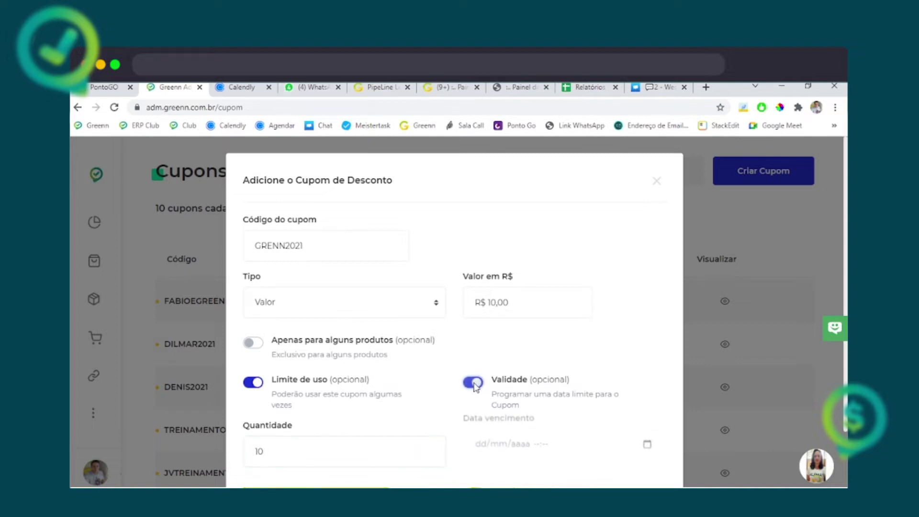
left_click(532, 444)
left_click(644, 458)
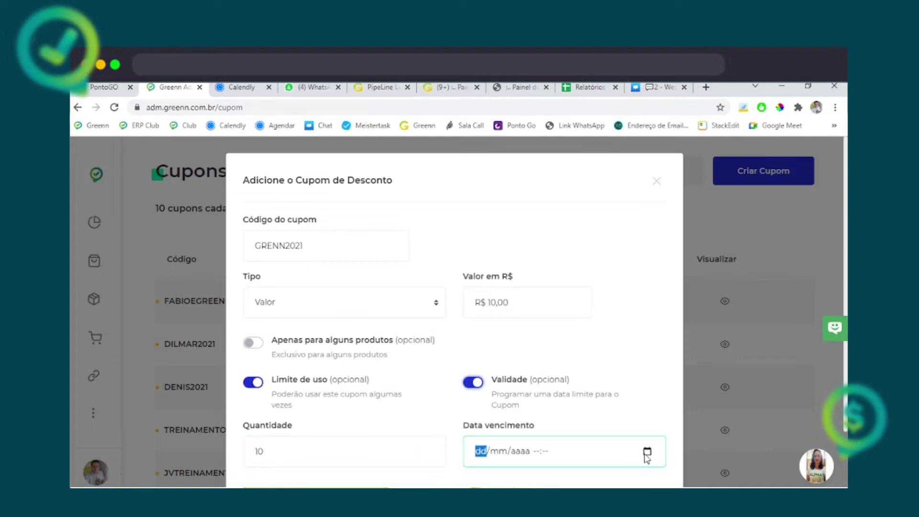
left_click(541, 382)
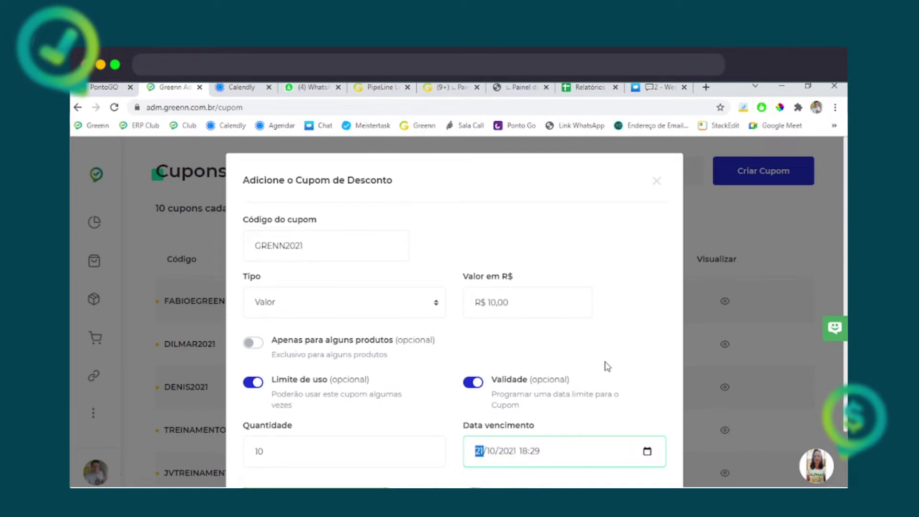
type("21")
Create the GRENN2021 coupon with the entered settings.
left_click(412, 457)
scroll(479, 455, "down", 2)
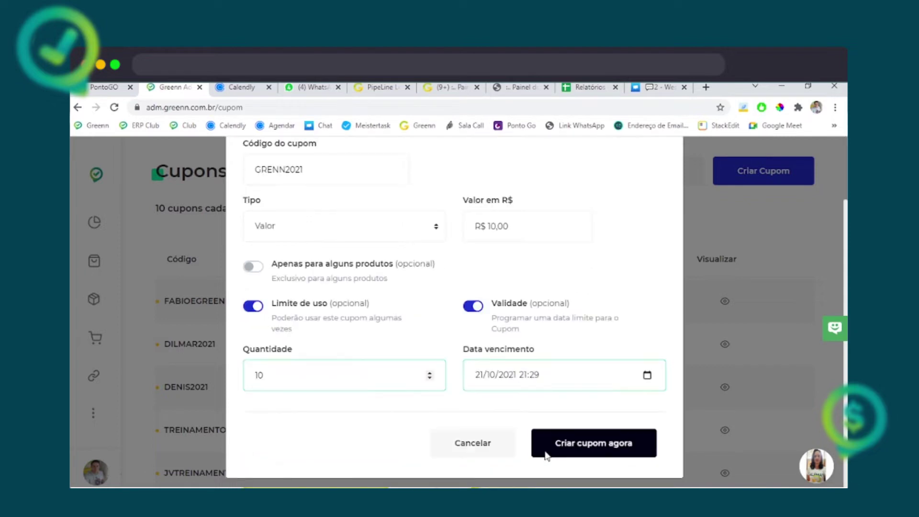
left_click(569, 448)
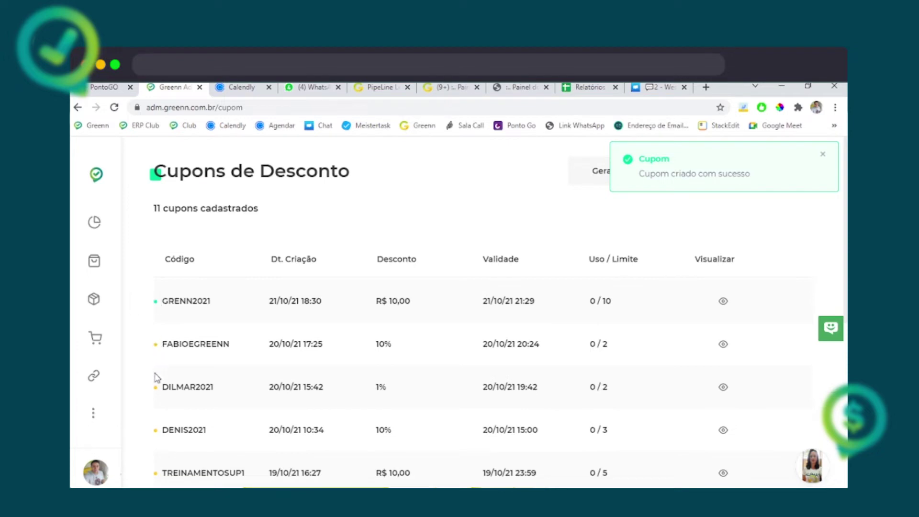
Look through the coupon list and examine the details and available actions of the GRENN2021 coupon.
scroll(155, 392, "down", 5)
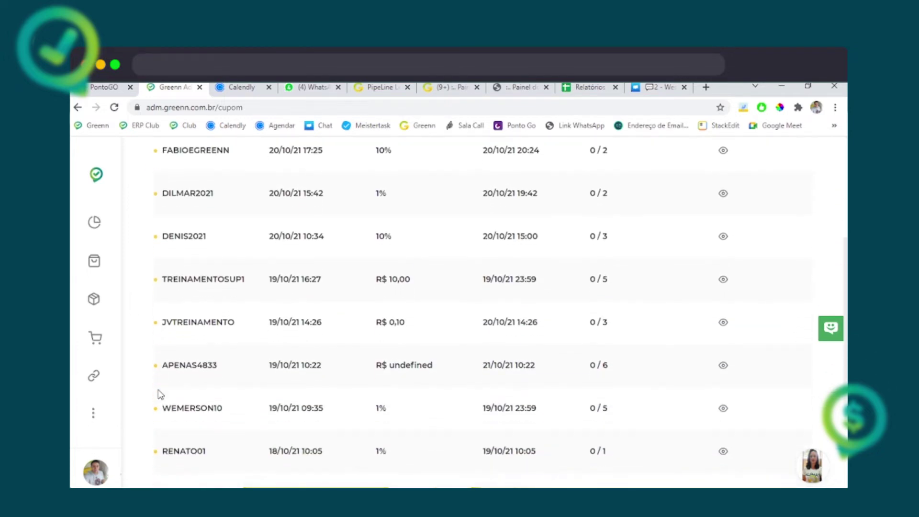
scroll(160, 394, "down", 3)
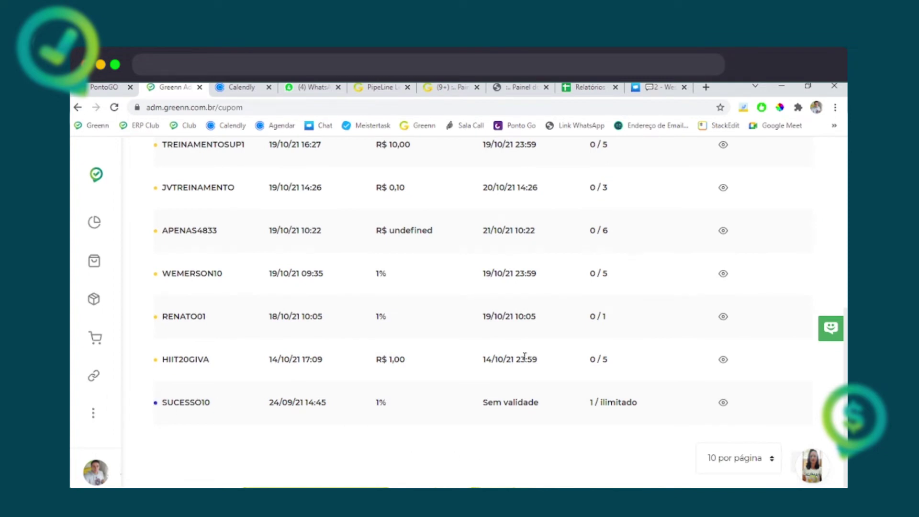
scroll(527, 366, "up", 4)
scroll(524, 357, "up", 3)
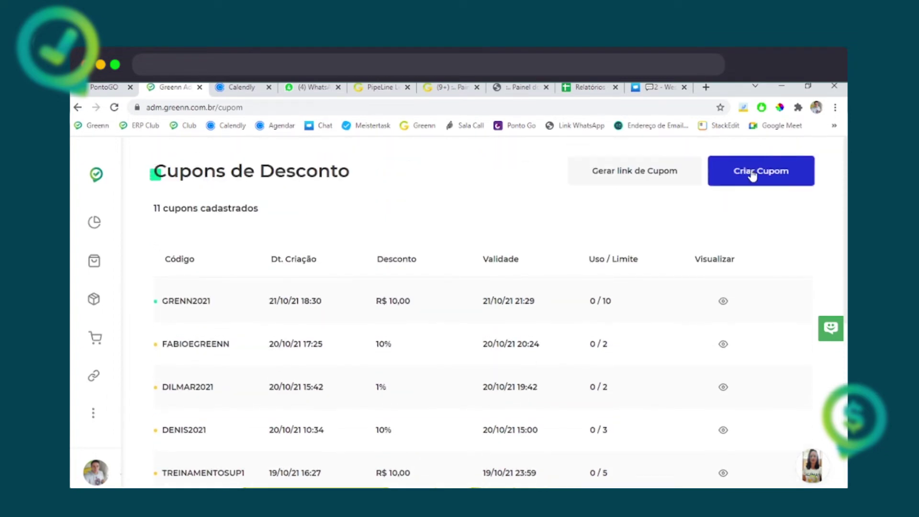
left_click(723, 304)
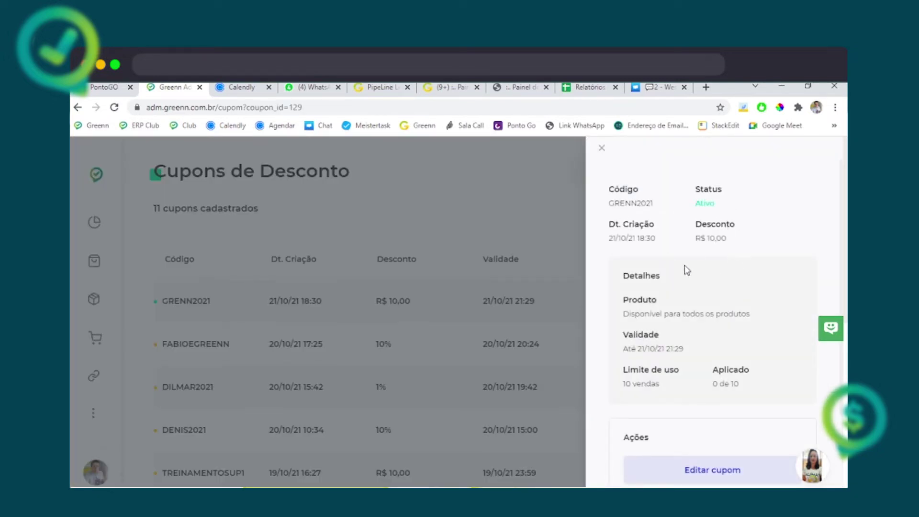
scroll(687, 294, "down", 1)
scroll(688, 294, "down", 1)
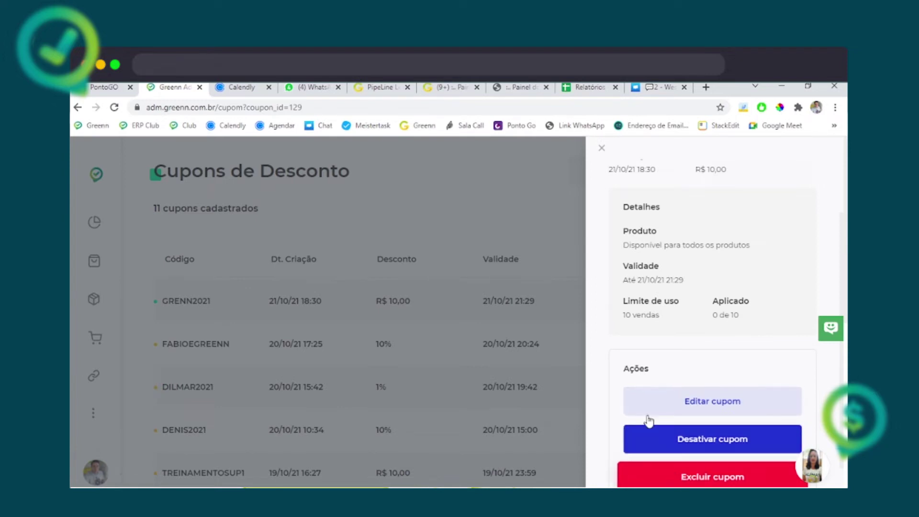
left_click(602, 148)
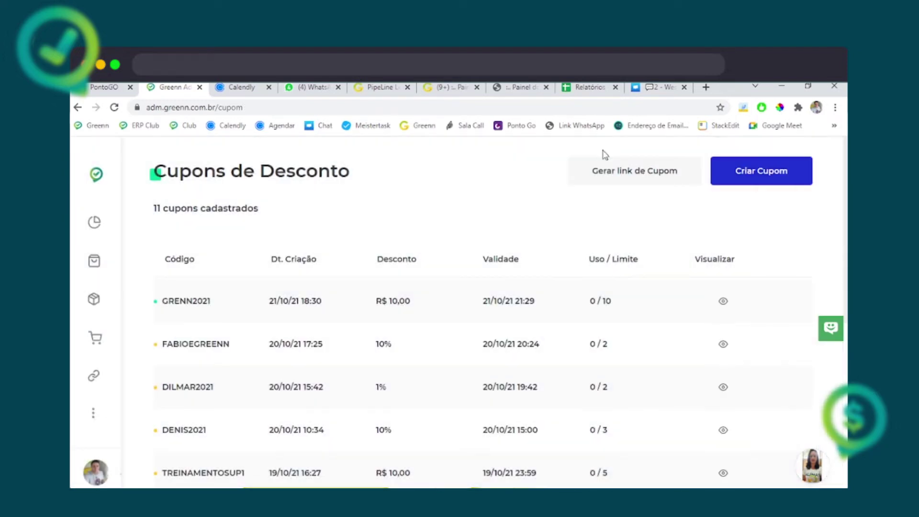
Start generating a coupon link for the product Comunicação Assertiva with the coupon GRENN2021, and continue to link creation.
left_click(619, 178)
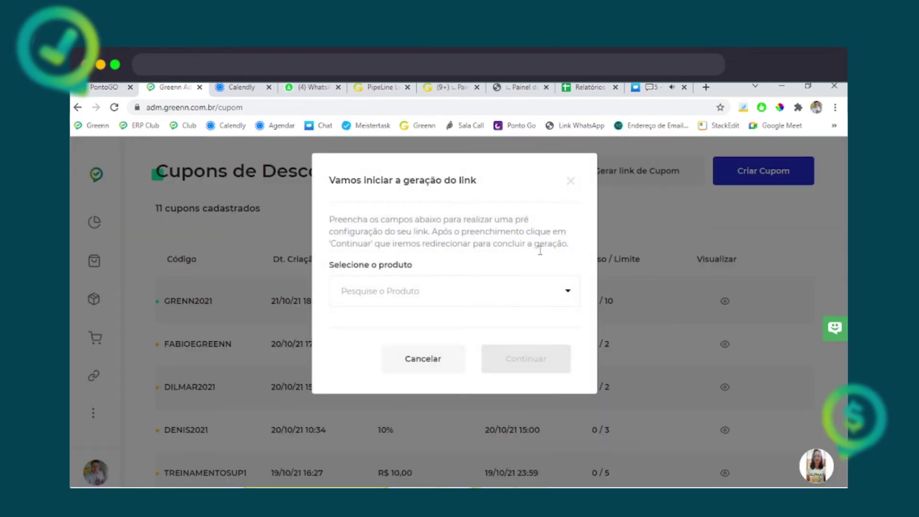
left_click(407, 291)
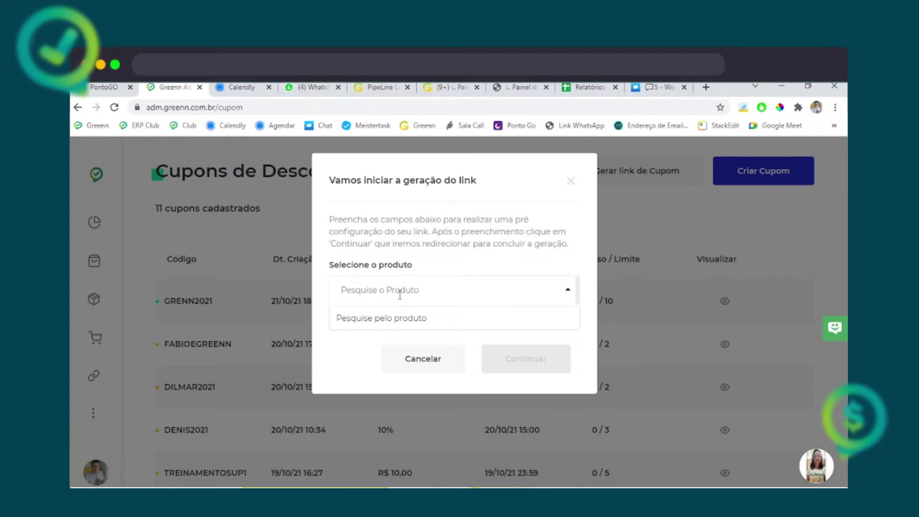
type("comunica")
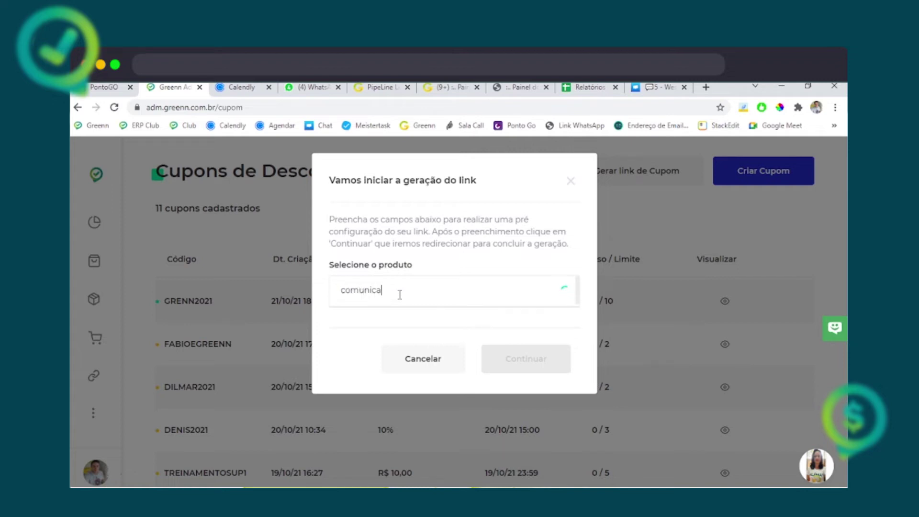
left_click(410, 317)
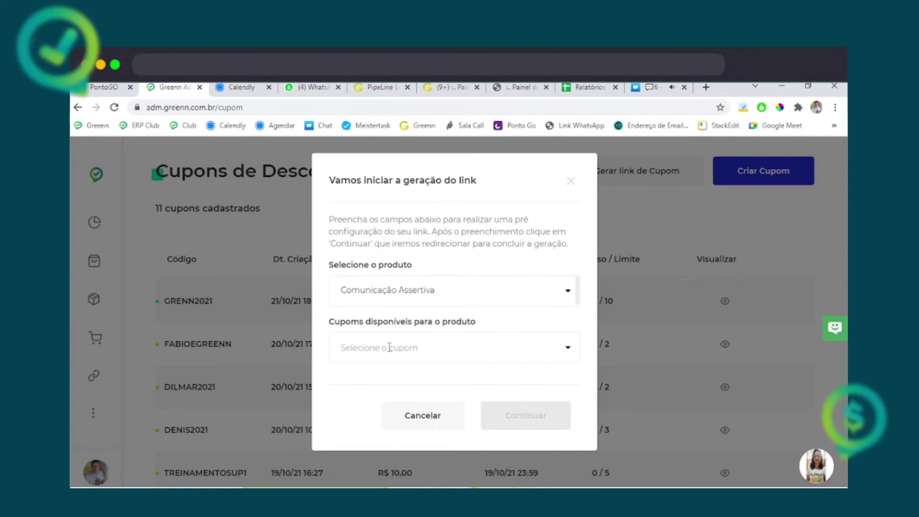
left_click(390, 346)
scroll(374, 474, "down", 2)
scroll(371, 480, "down", 1)
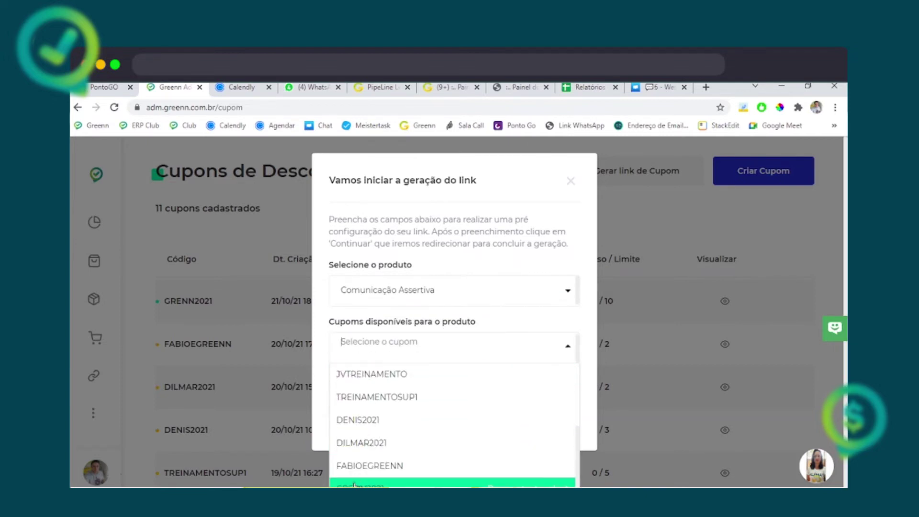
left_click(354, 485)
left_click(509, 421)
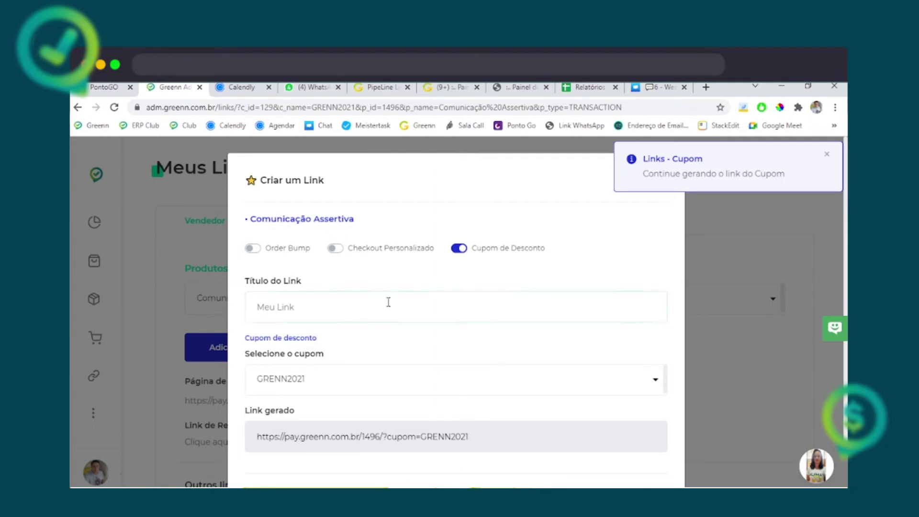
Title the link "Cupom Ativo - Comunicação Assertiva", copy its address and register it among the product's links.
left_click(373, 307)
type("Cupo")
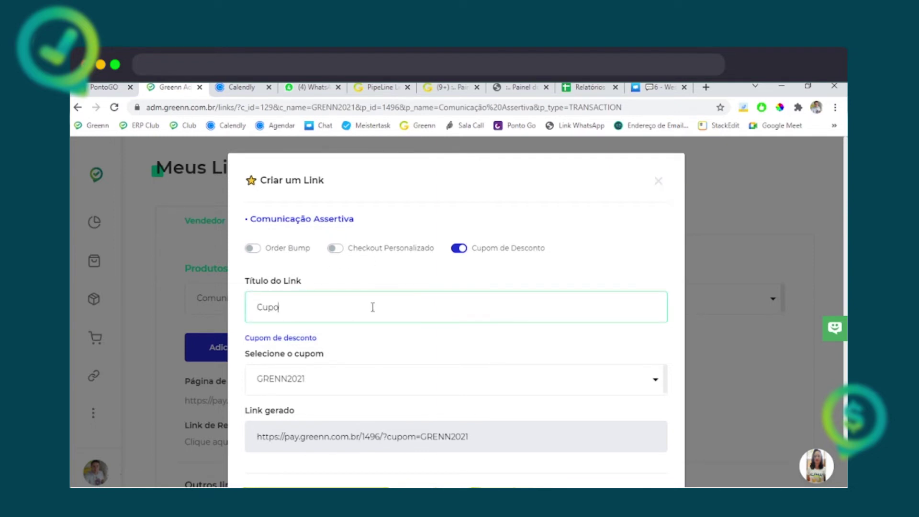
type("m Ativo - Comunicação Assertiva")
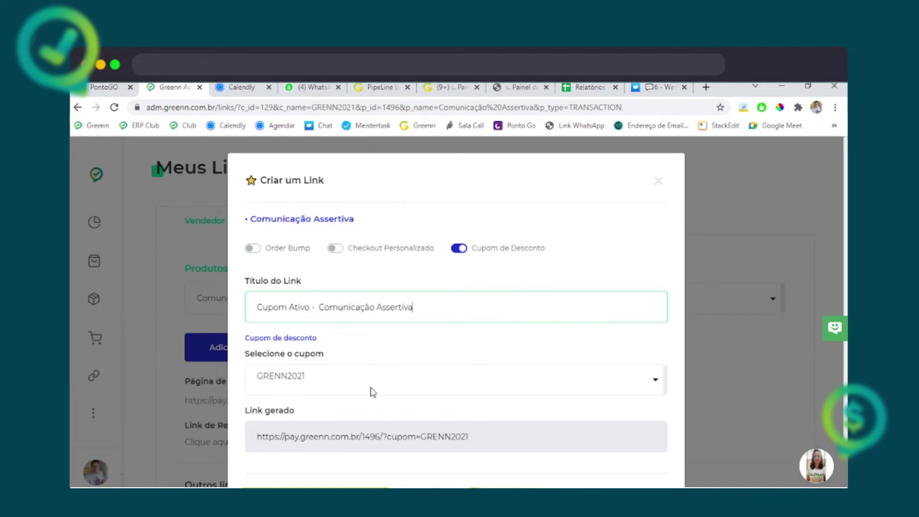
scroll(373, 392, "down", 2)
left_click(498, 455)
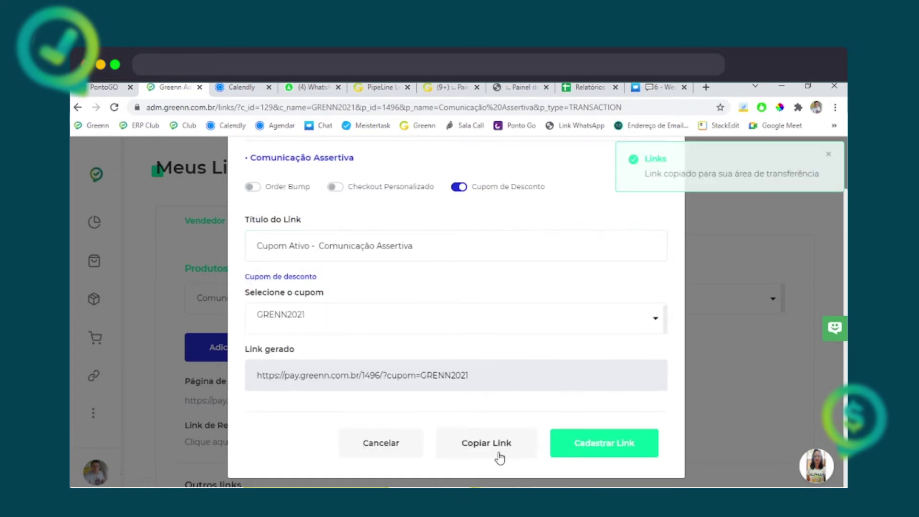
left_click(572, 451)
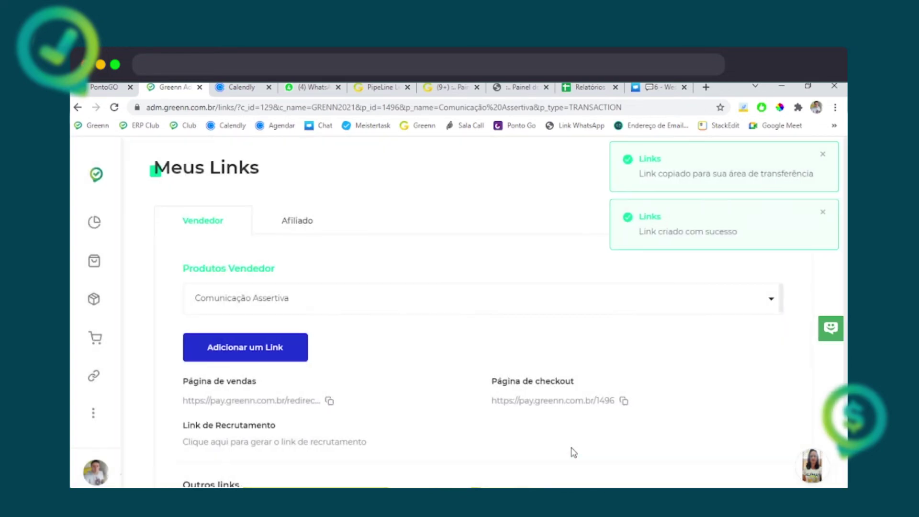
scroll(429, 392, "down", 2)
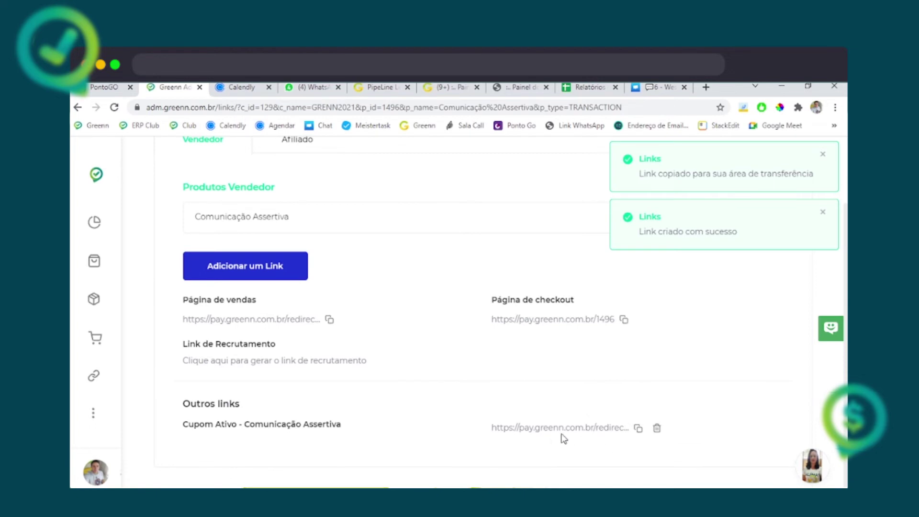
scroll(359, 397, "up", 2)
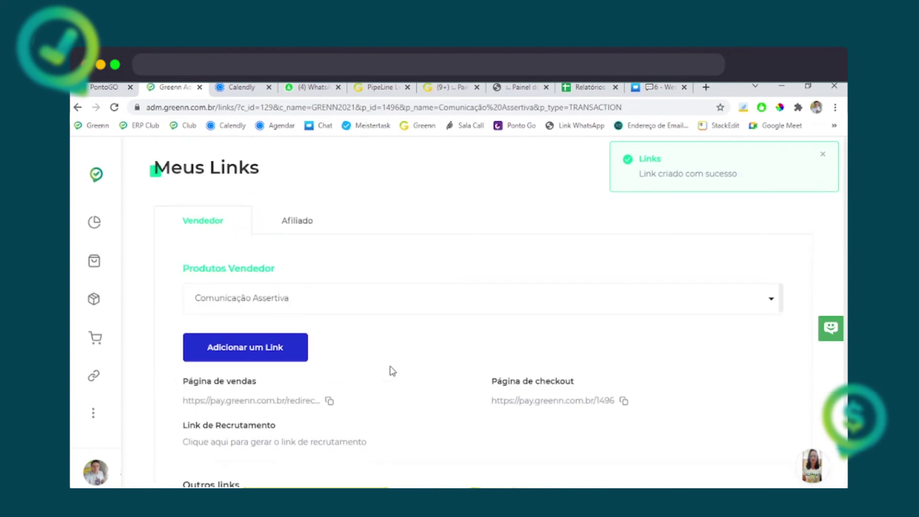
left_click(704, 91)
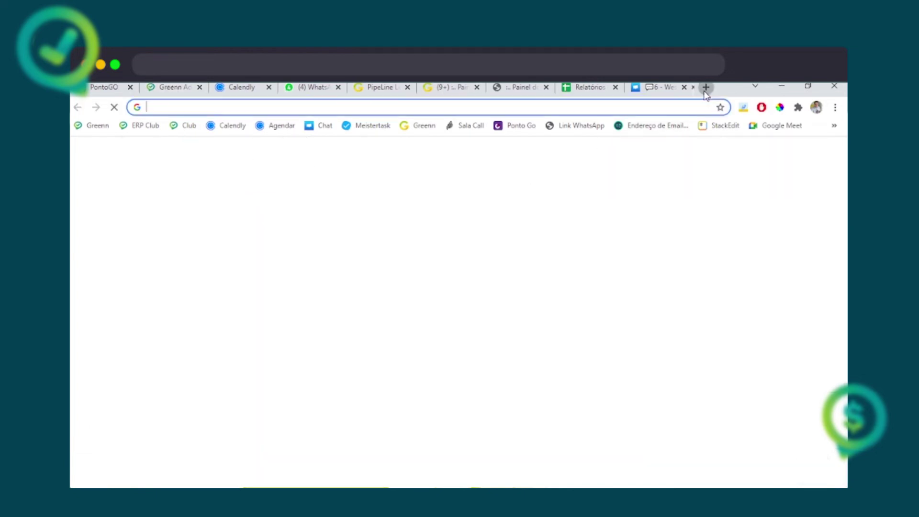
type("https://pay.greenn.com.br/1496/?cupom=GRENN2021")
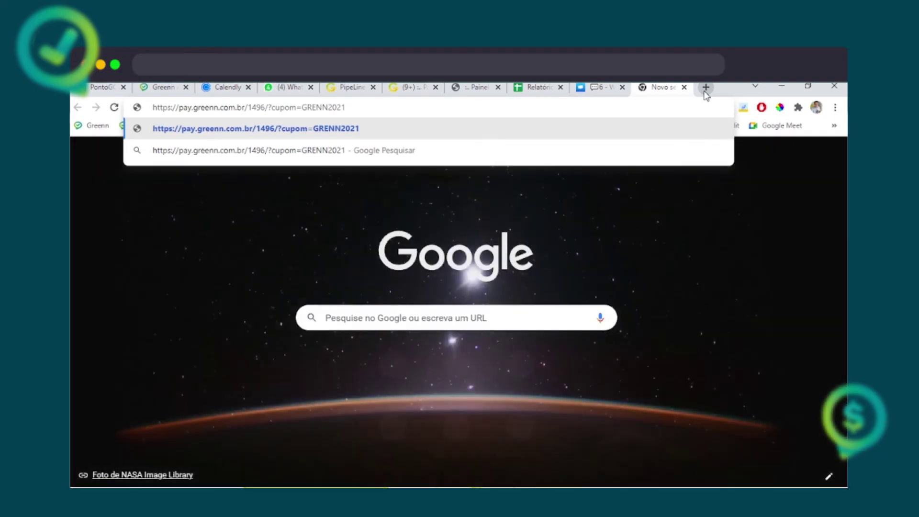
key("Return")
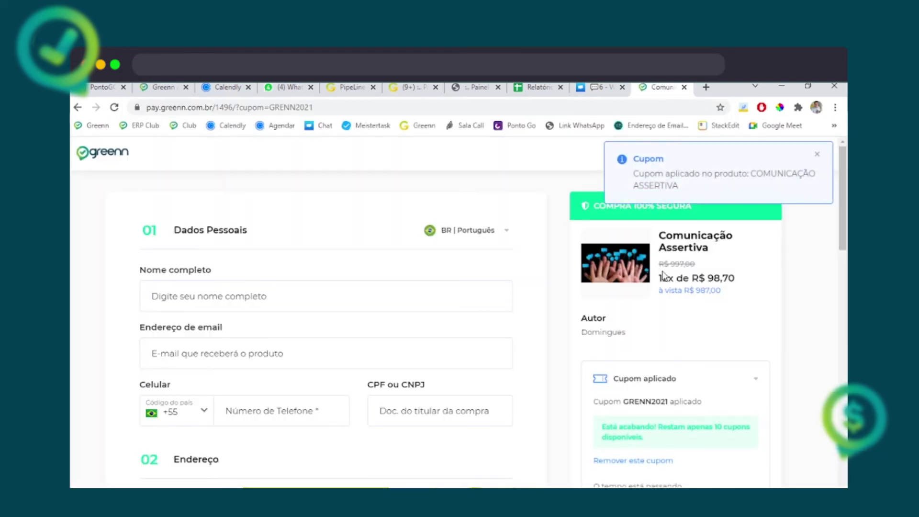
Look through the Comunicação Assertiva checkout page and examine the discounted price, the applied coupon's details and the purchase form.
scroll(505, 345, "down", 1)
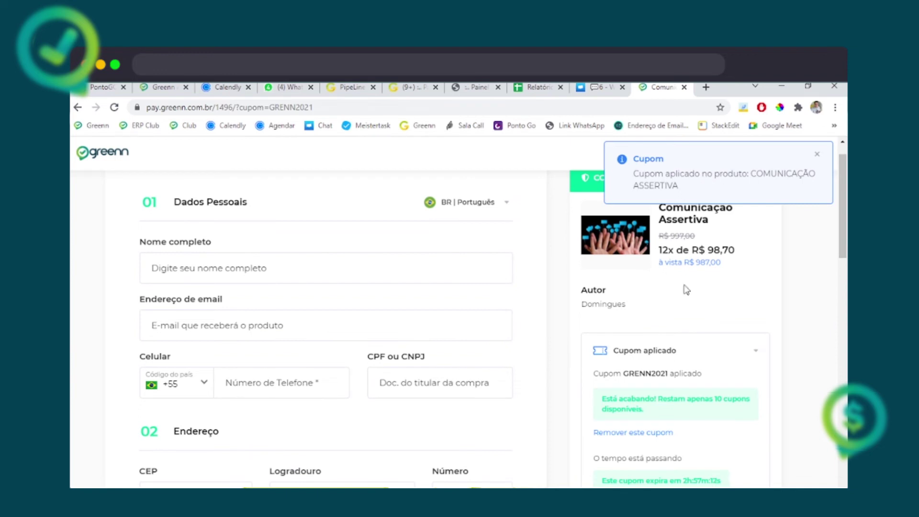
scroll(654, 341, "down", 1)
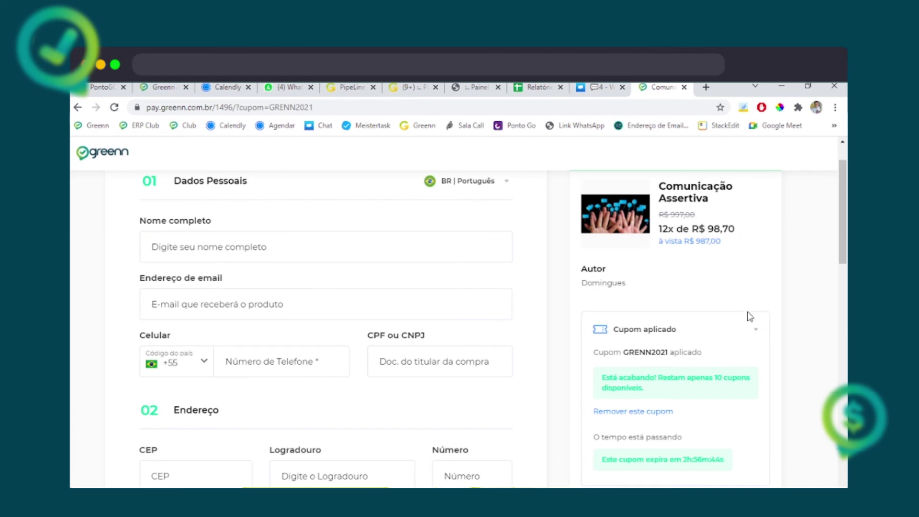
left_click(494, 366)
scroll(453, 371, "down", 2)
scroll(453, 371, "down", 10)
scroll(453, 371, "up", 15)
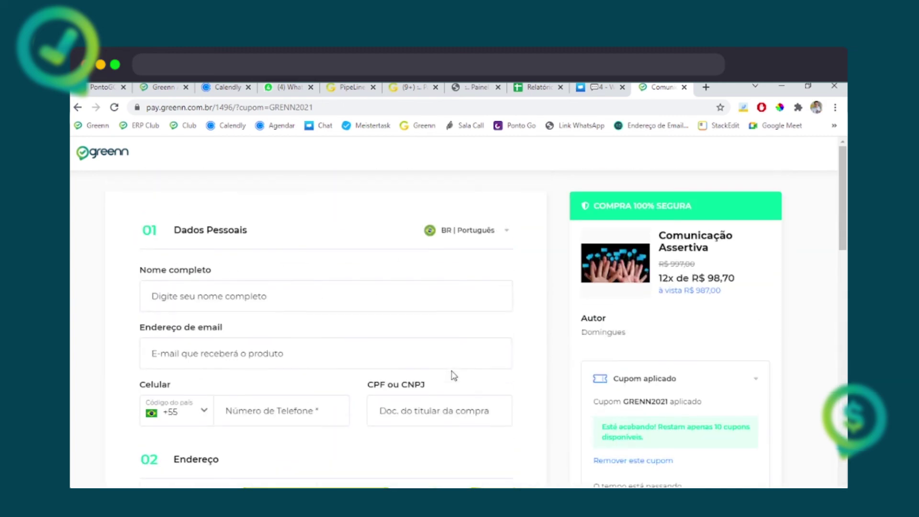
scroll(555, 335, "down", 2)
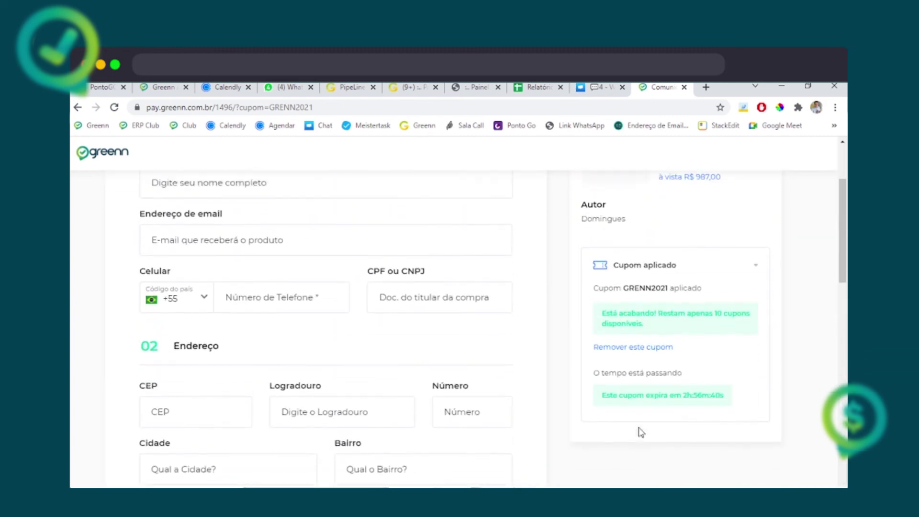